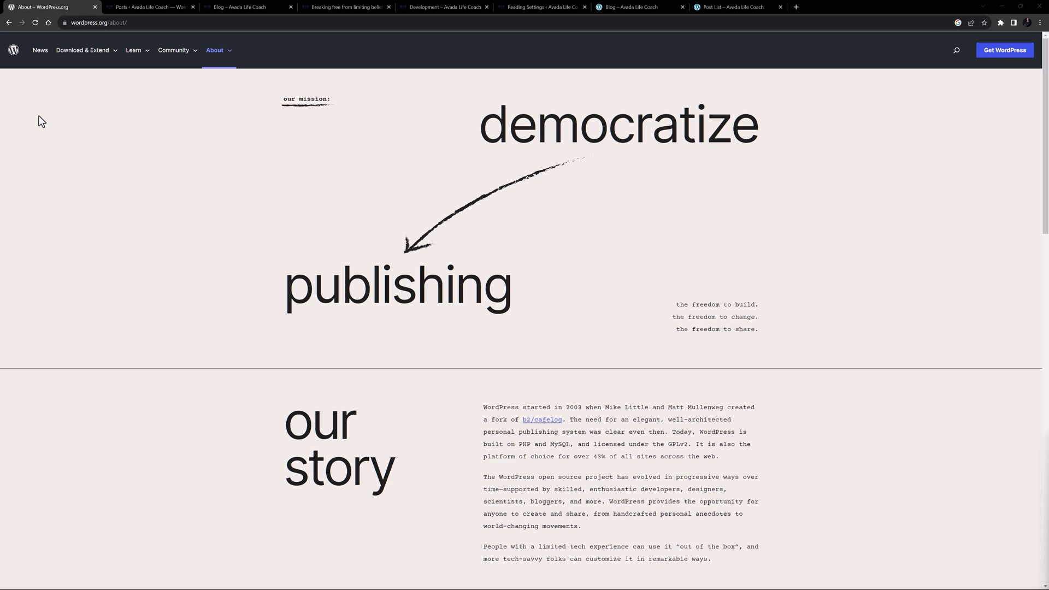
- Look through the Posts list, Blog page and 'Breaking free from limiting beliefs' post, ending on the Development archive
{"action": "left_click", "coordinate": [122, 6]}
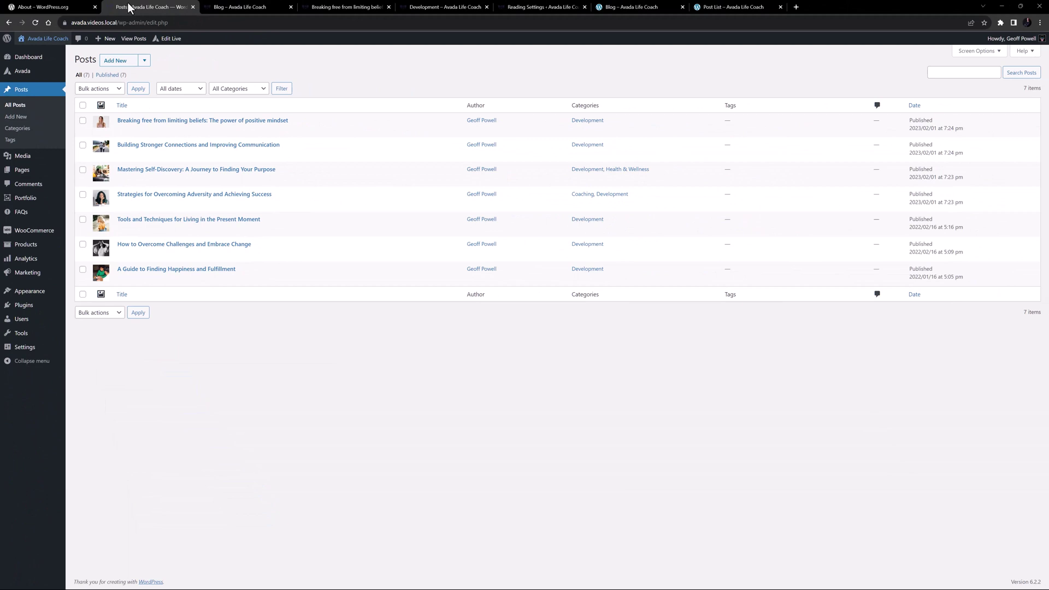
{"action": "left_click", "coordinate": [252, 7]}
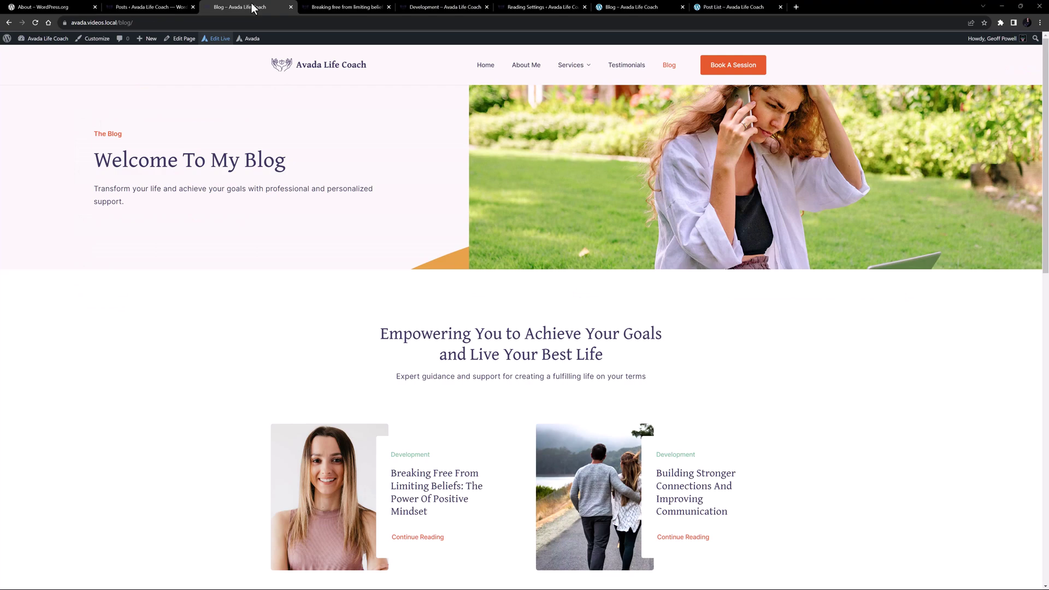
{"action": "left_click", "coordinate": [314, 7]}
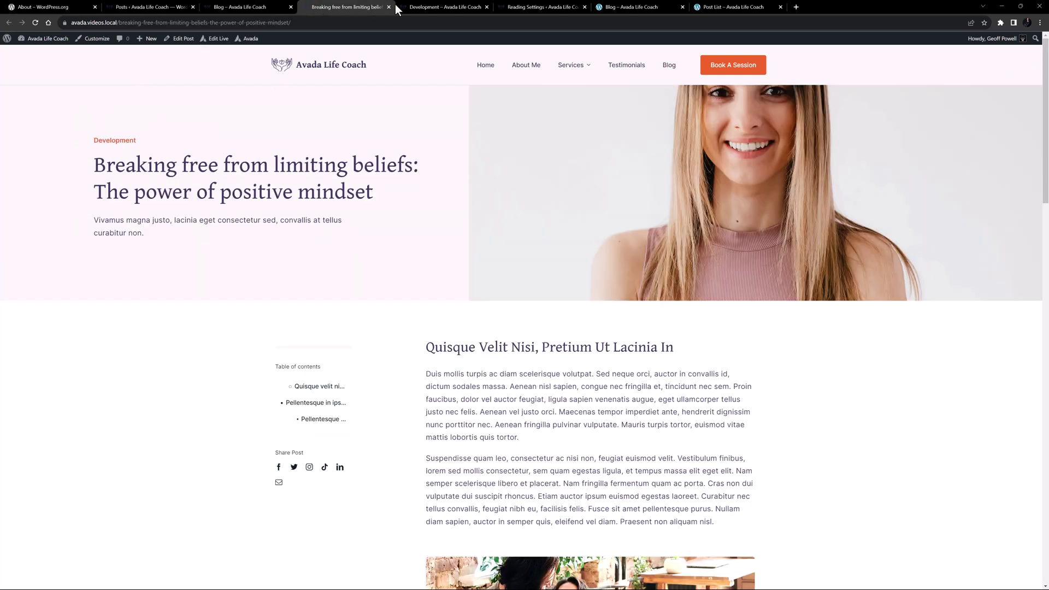
{"action": "left_click", "coordinate": [433, 7]}
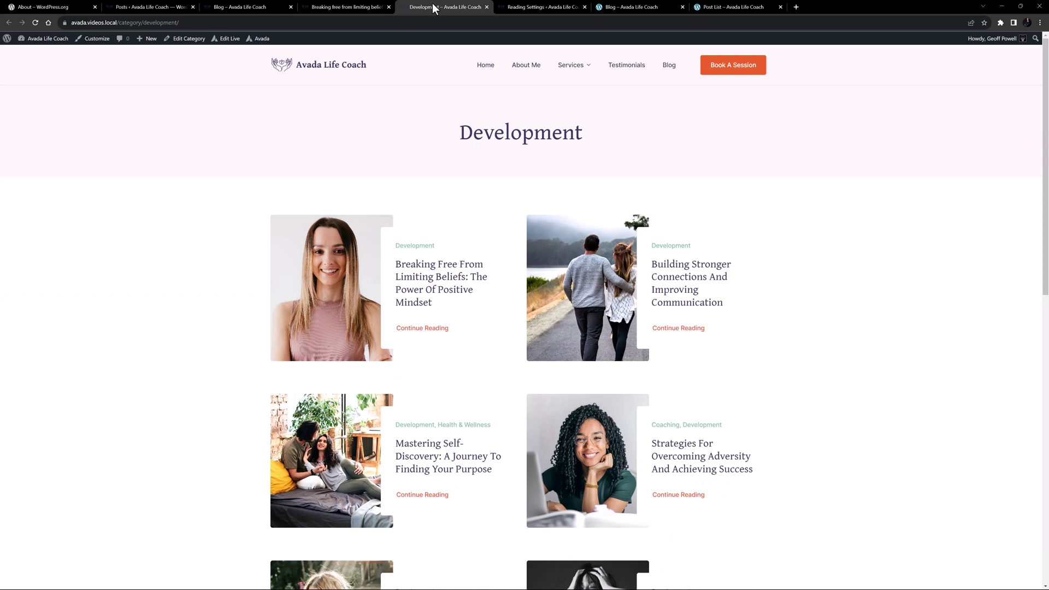
- Review the site's Reading Settings, then return to the Posts list of seven posts
{"action": "left_click", "coordinate": [530, 8]}
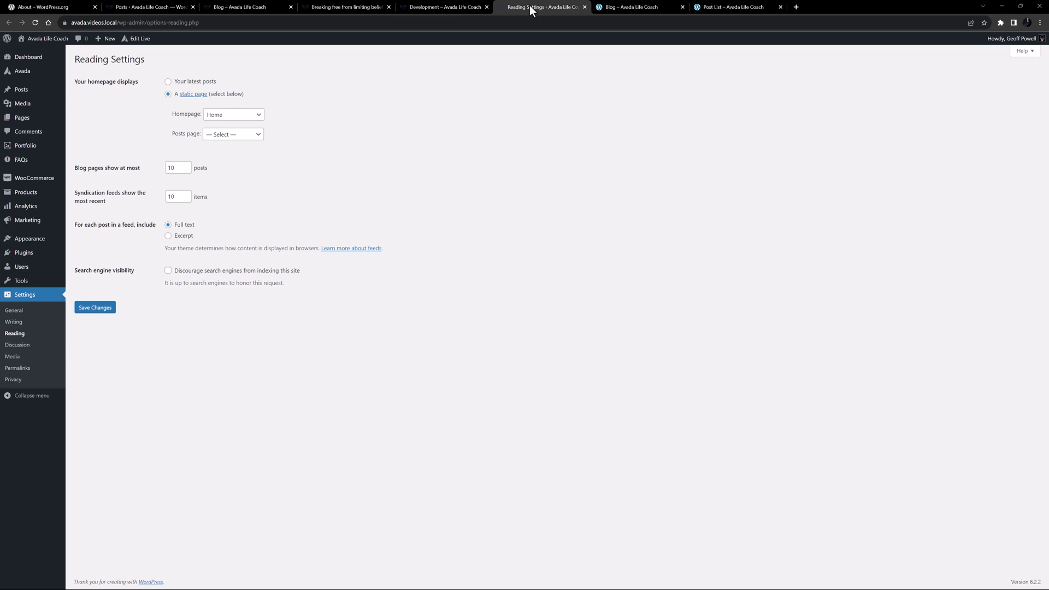
{"action": "left_click", "coordinate": [155, 8]}
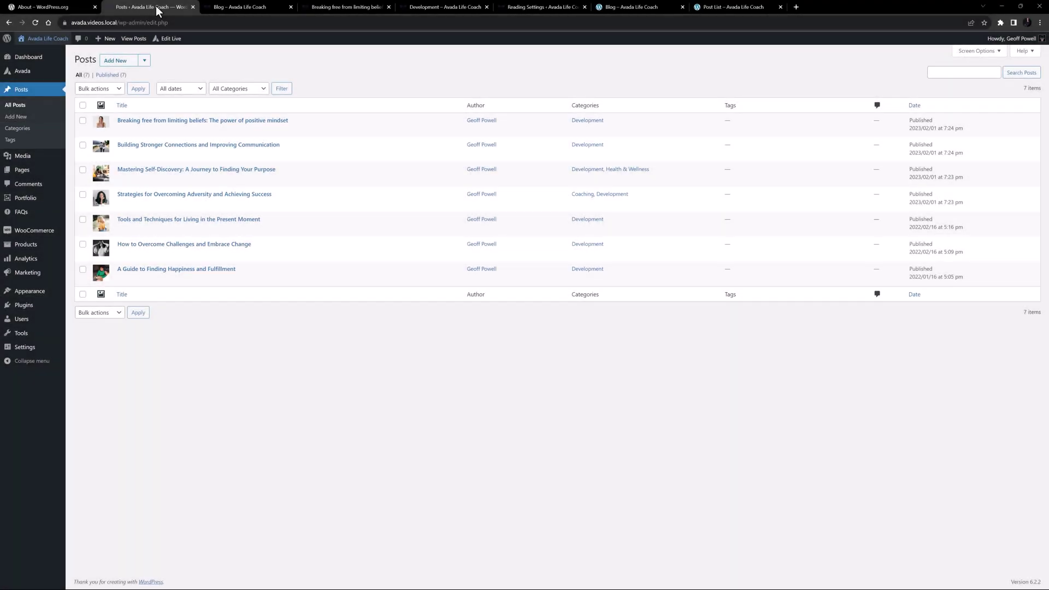
- Edit the 'Breaking free from limiting beliefs' post and scroll down to its Avada Page Options
{"action": "left_click", "coordinate": [120, 132]}
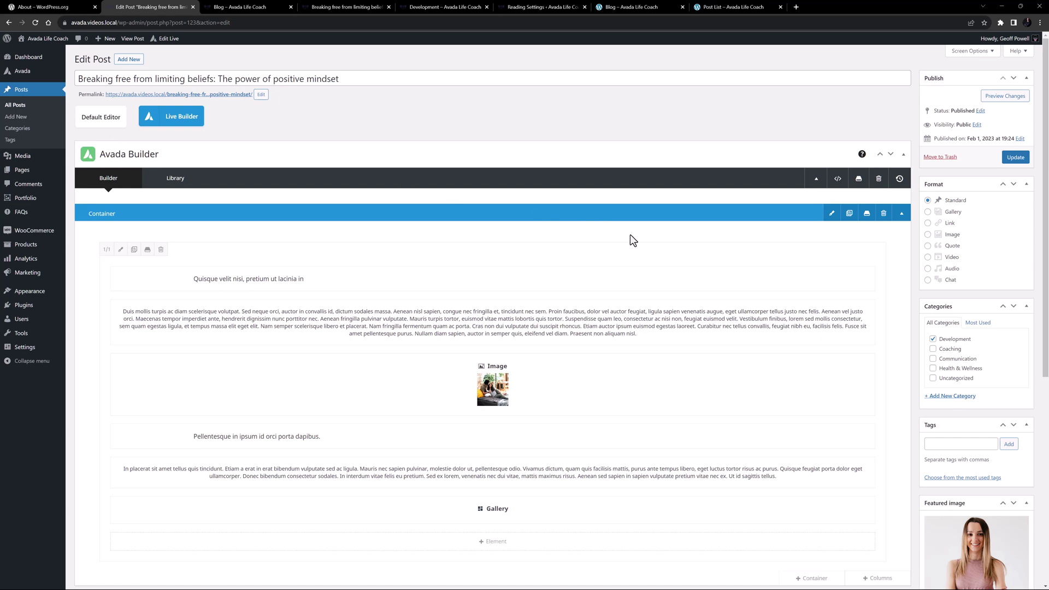
{"action": "scroll", "coordinate": [630, 235], "scroll_direction": "down", "scroll_amount": 3}
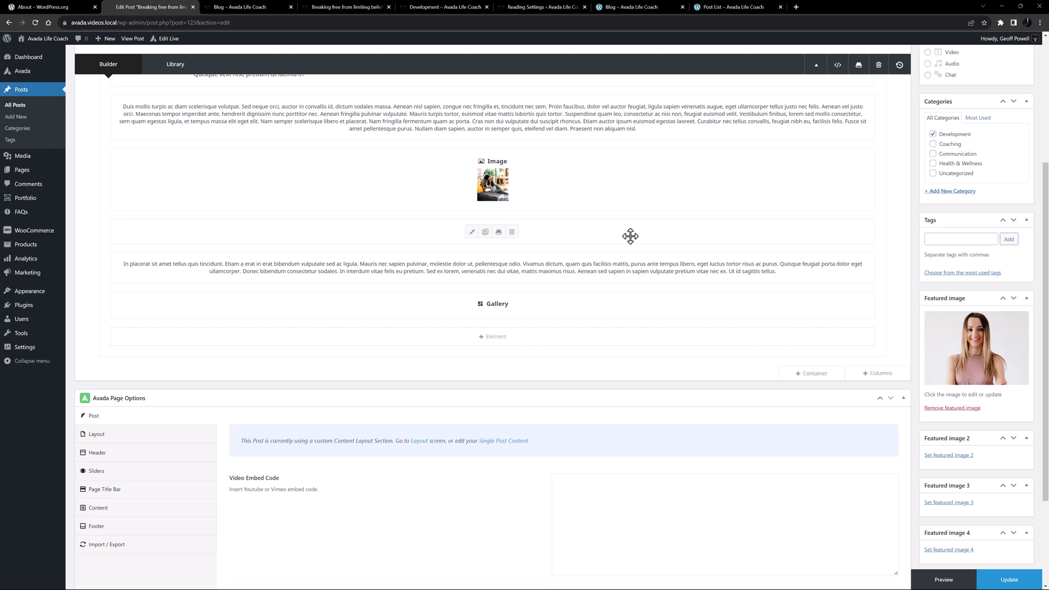
- Switch to the Blog page in Live Builder and scroll to its two-column Post Cards grid
{"action": "left_click", "coordinate": [623, 8]}
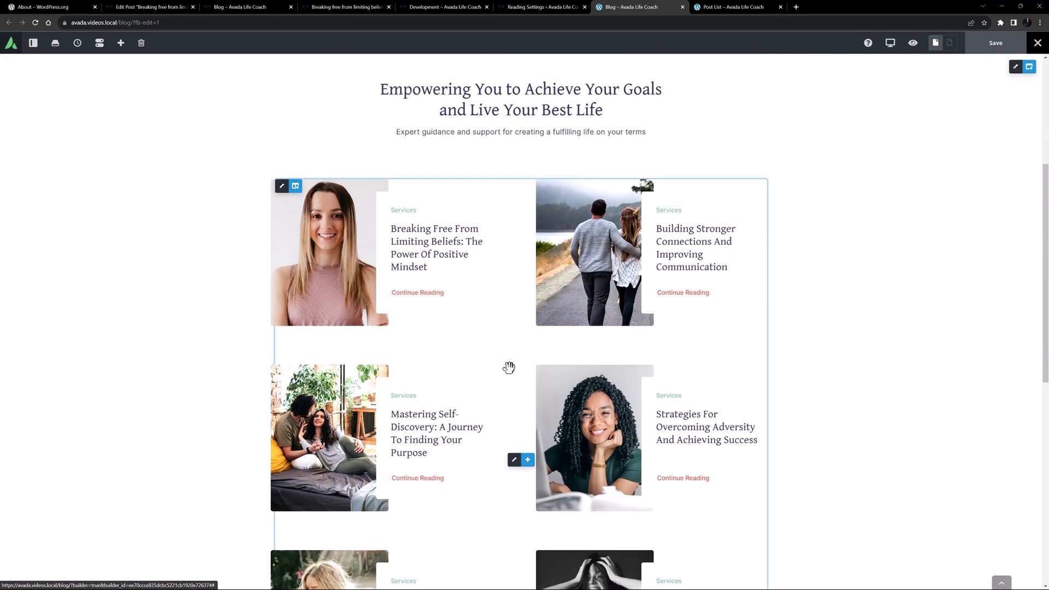
{"action": "scroll", "coordinate": [508, 368], "scroll_direction": "down", "scroll_amount": 1}
{"action": "mouse_move", "coordinate": [515, 430]}
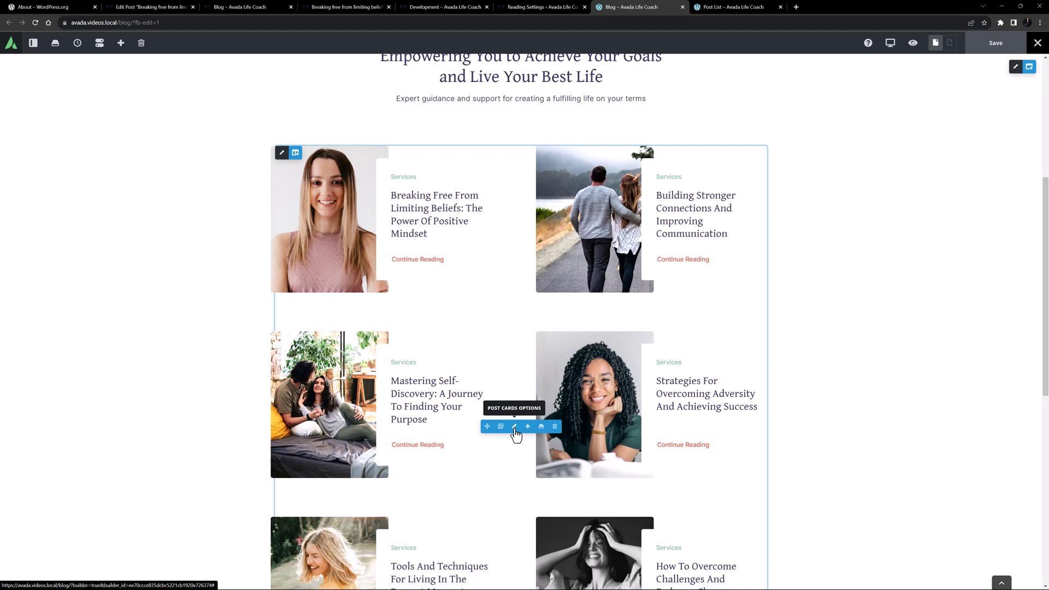
- On the postcard layout, check that the image column's background uses the Featured Image
{"action": "left_click", "coordinate": [732, 7]}
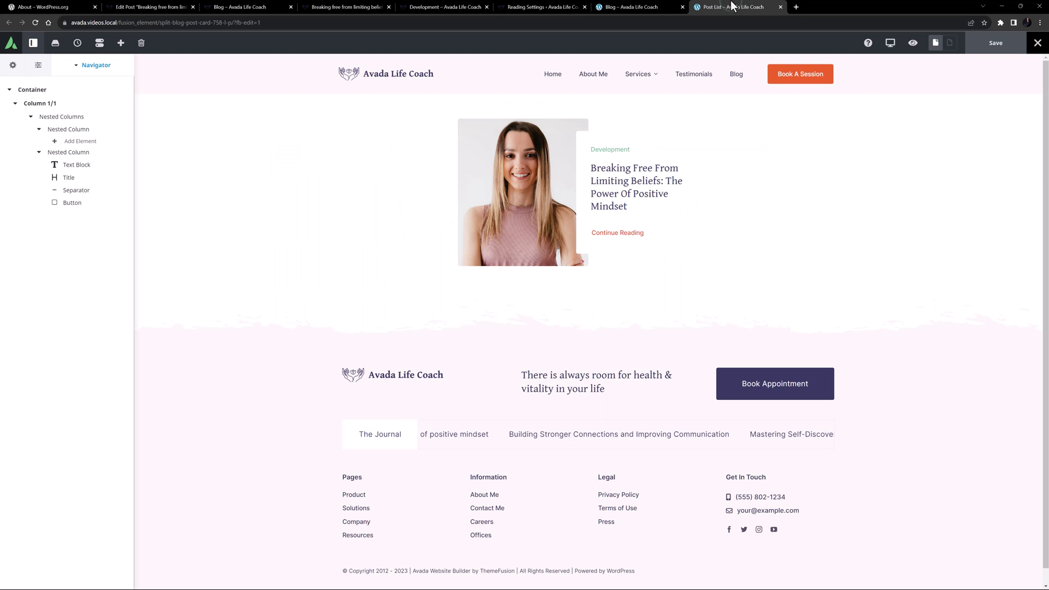
{"action": "mouse_move", "coordinate": [562, 188]}
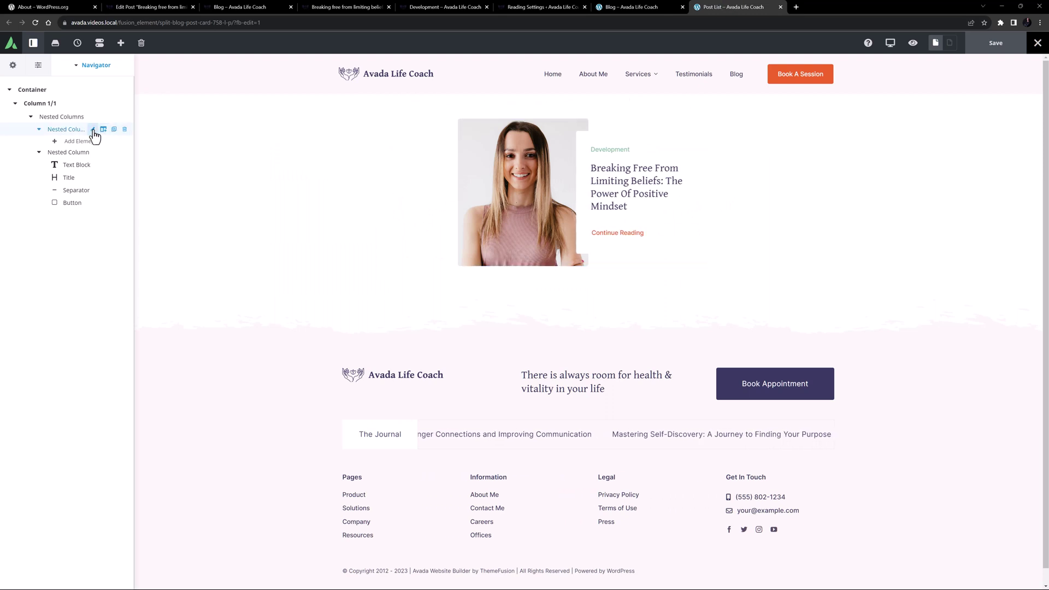
{"action": "left_click", "coordinate": [91, 130]}
{"action": "left_click", "coordinate": [85, 109]}
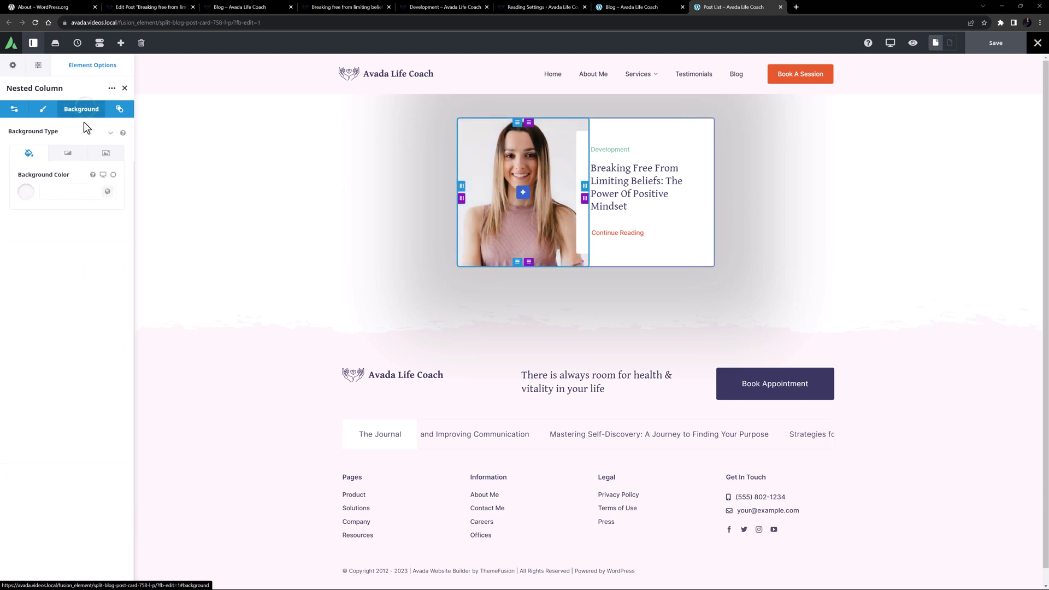
{"action": "left_click", "coordinate": [105, 155]}
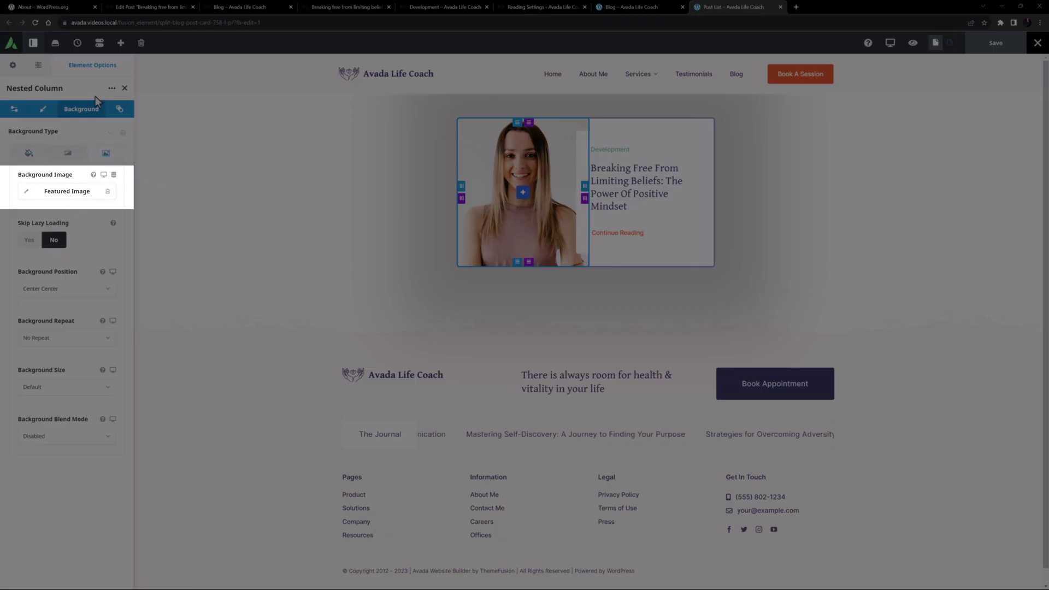
{"action": "left_click", "coordinate": [125, 88]}
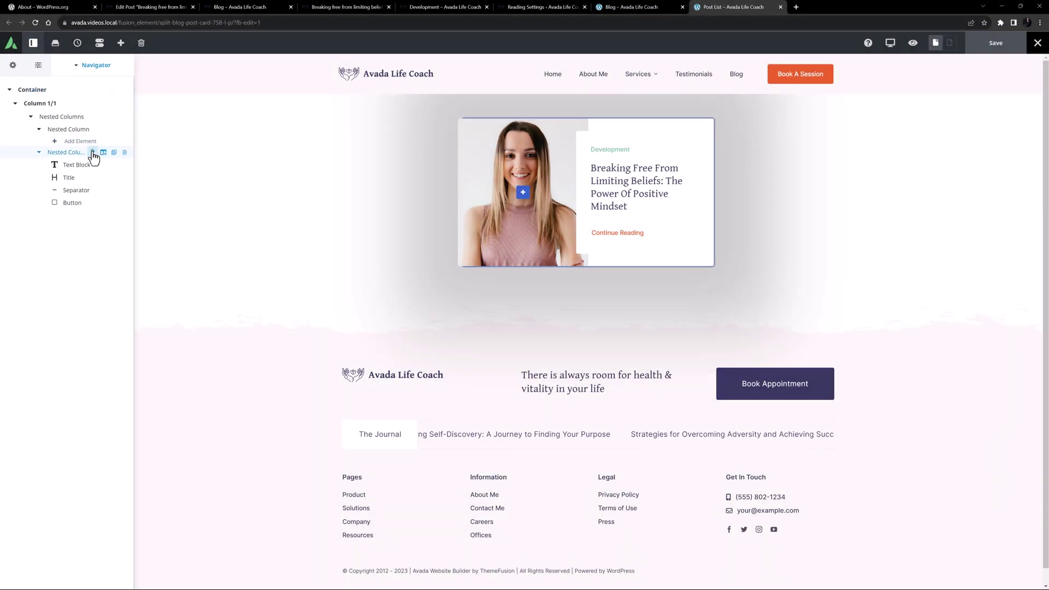
- Inspect the text column's Extras hover transform values that shift it left
{"action": "left_click", "coordinate": [93, 152]}
{"action": "left_click", "coordinate": [117, 109]}
{"action": "scroll", "coordinate": [76, 284], "scroll_direction": "down", "scroll_amount": 5}
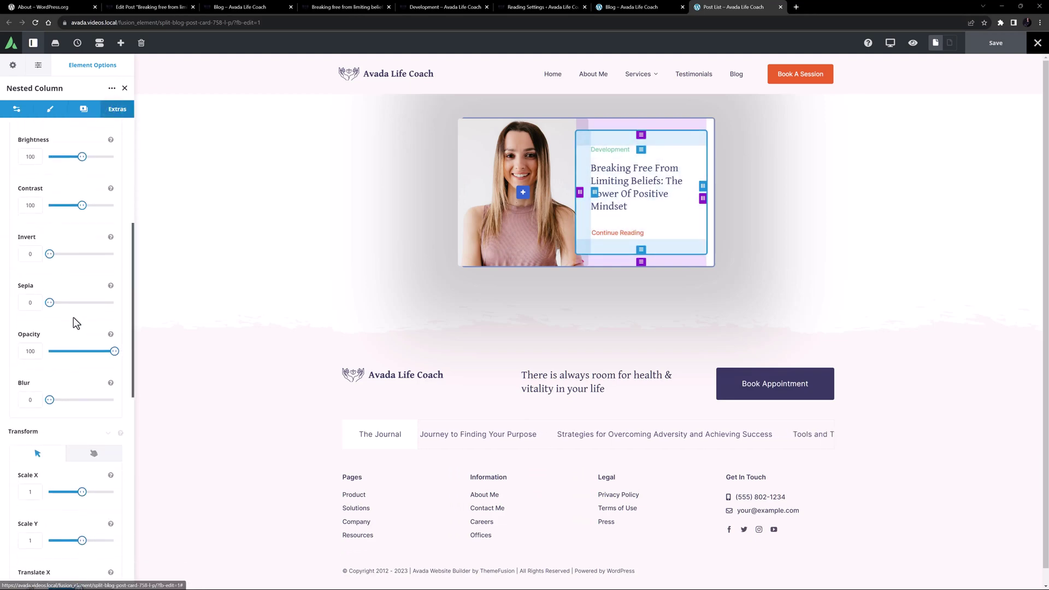
{"action": "scroll", "coordinate": [73, 317], "scroll_direction": "down", "scroll_amount": 3}
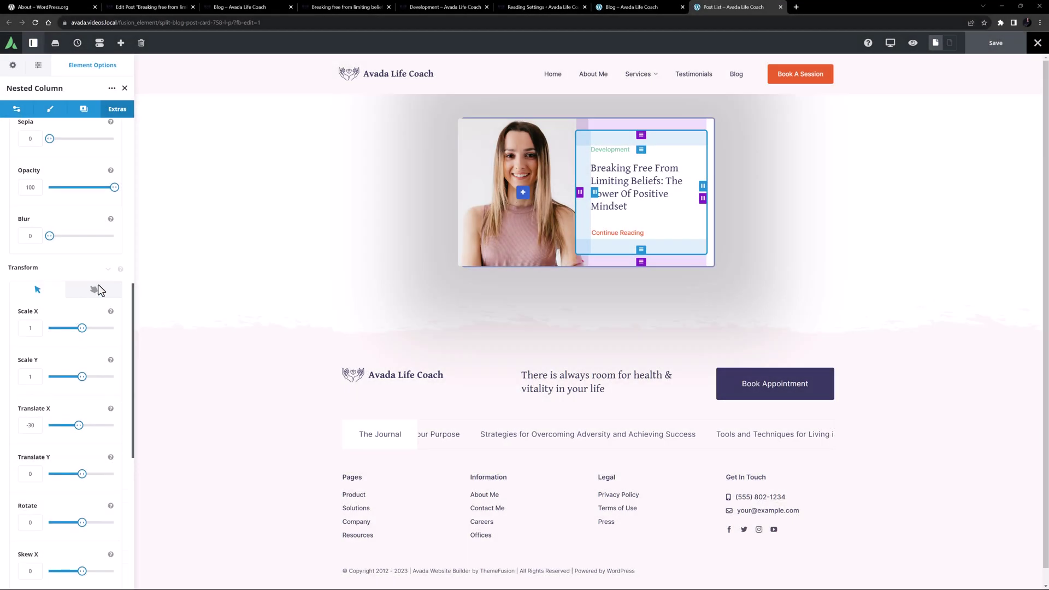
{"action": "left_click", "coordinate": [97, 287]}
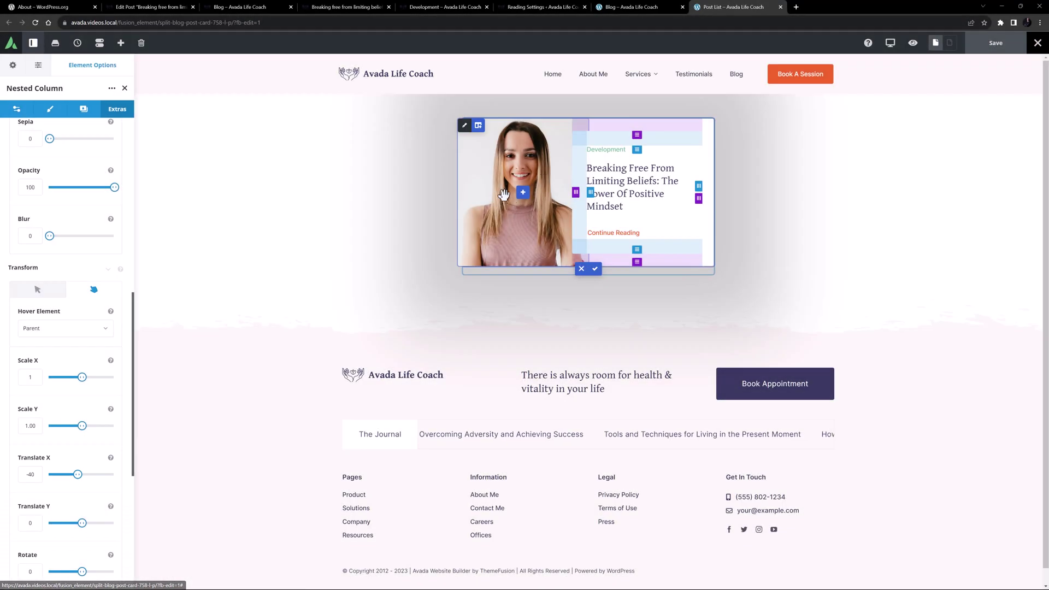
- Review the category Text Block, Title, Separator design and Continue Reading button, then finish
{"action": "left_click", "coordinate": [638, 152]}
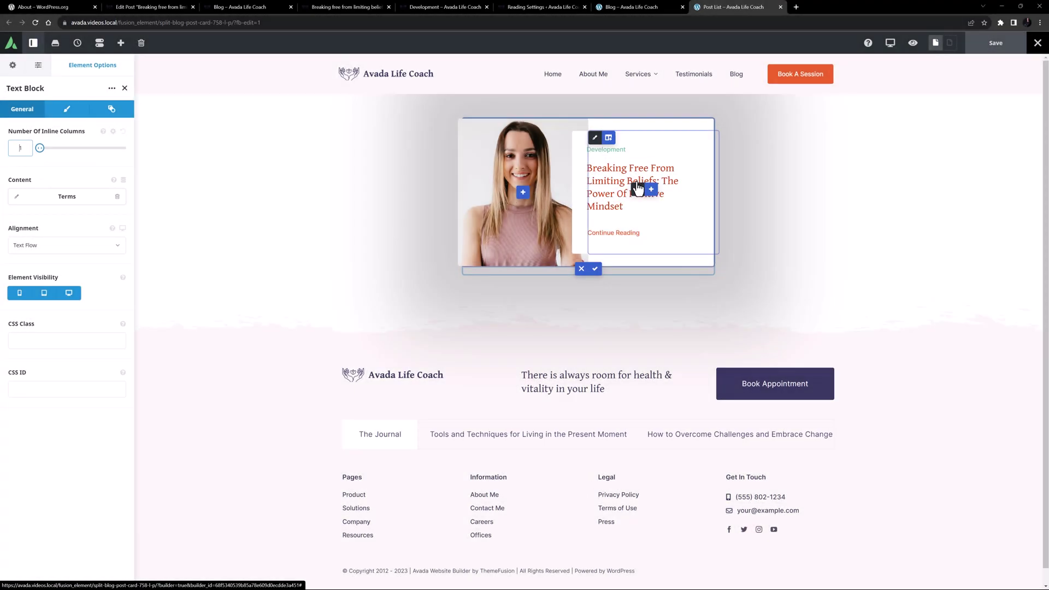
{"action": "left_click", "coordinate": [637, 189]}
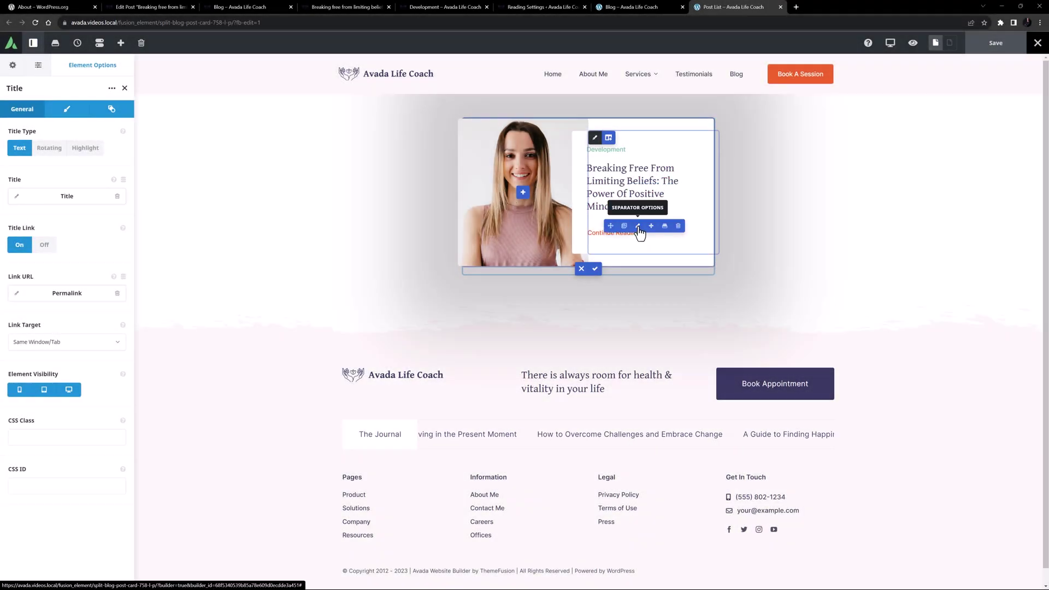
{"action": "left_click", "coordinate": [638, 226]}
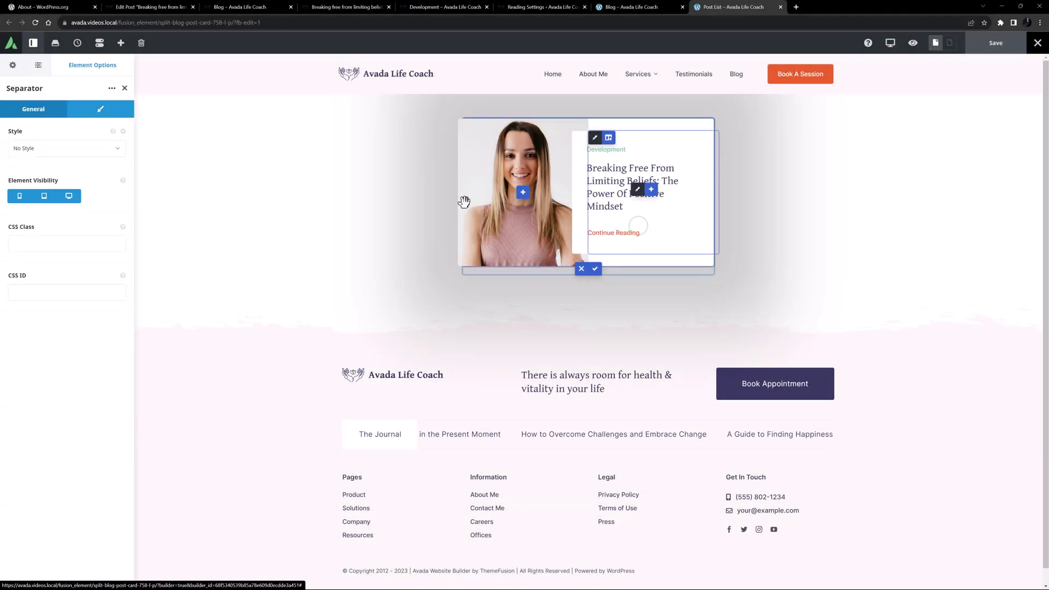
{"action": "left_click", "coordinate": [85, 112]}
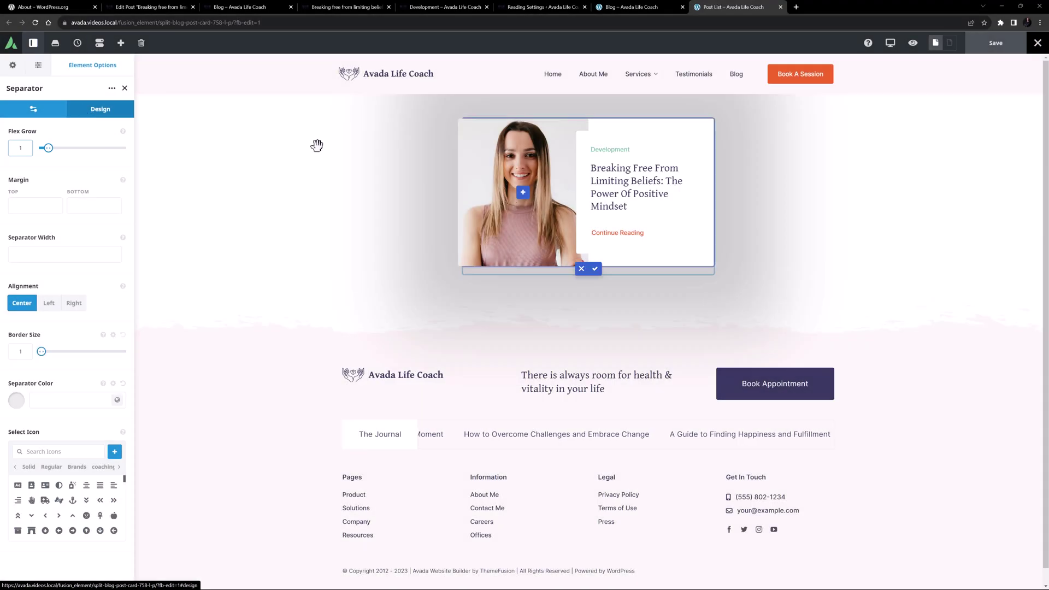
{"action": "left_click", "coordinate": [637, 233]}
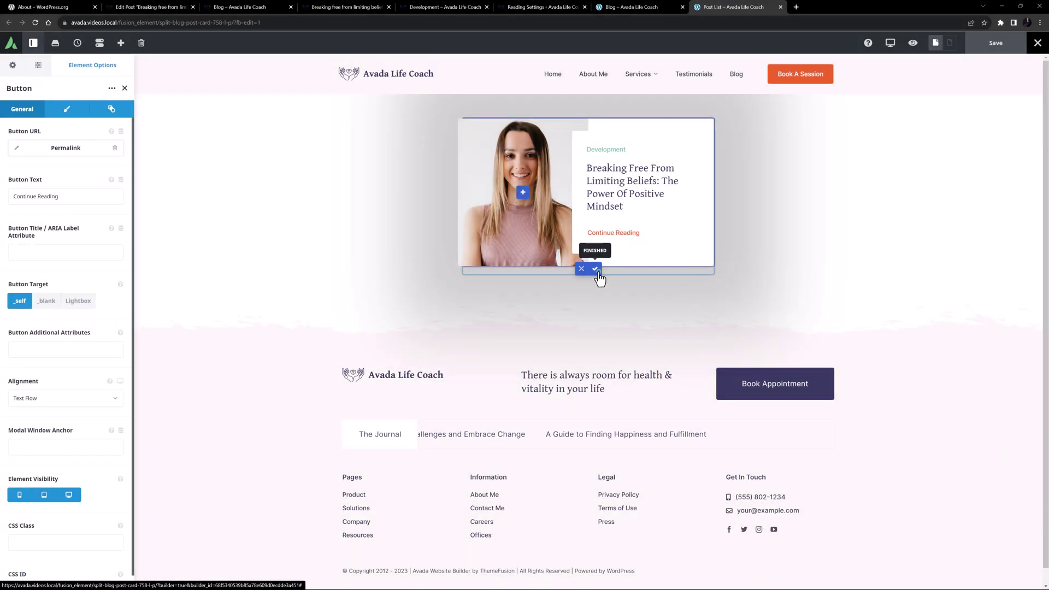
{"action": "left_click", "coordinate": [595, 269]}
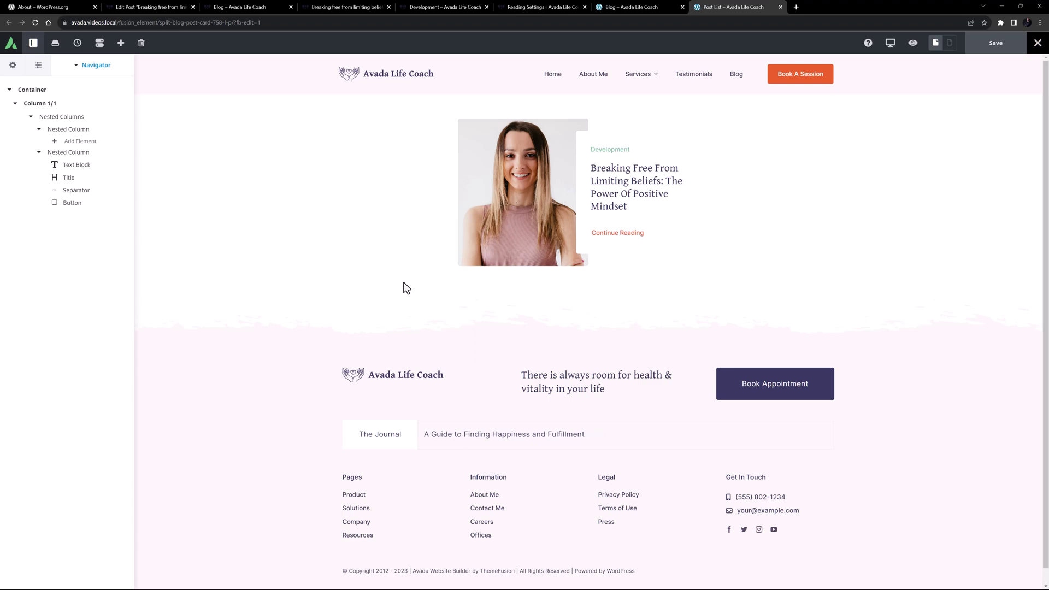
- In the Blog's Post Cards settings, try Posts By Categories, then revert to All
{"action": "left_click", "coordinate": [639, 6]}
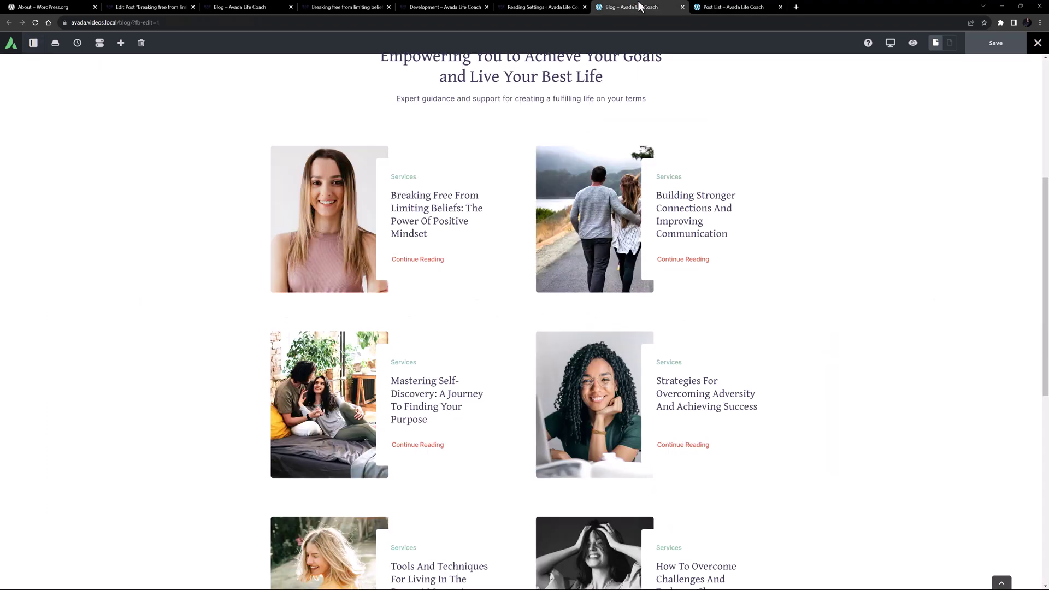
{"action": "scroll", "coordinate": [516, 382], "scroll_direction": "down", "scroll_amount": 1}
{"action": "left_click", "coordinate": [516, 381]}
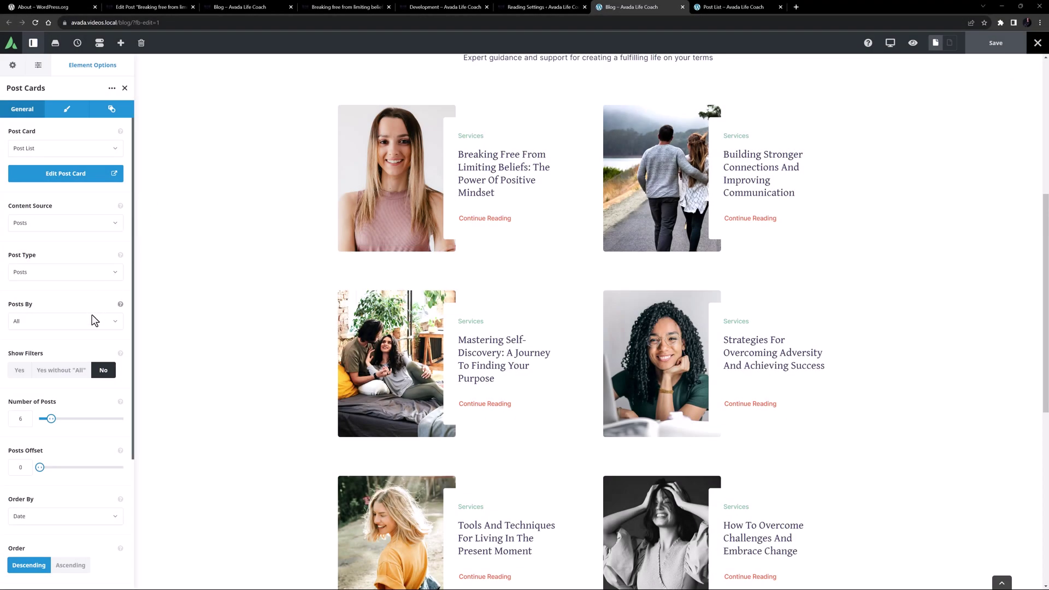
{"action": "left_click", "coordinate": [90, 322]}
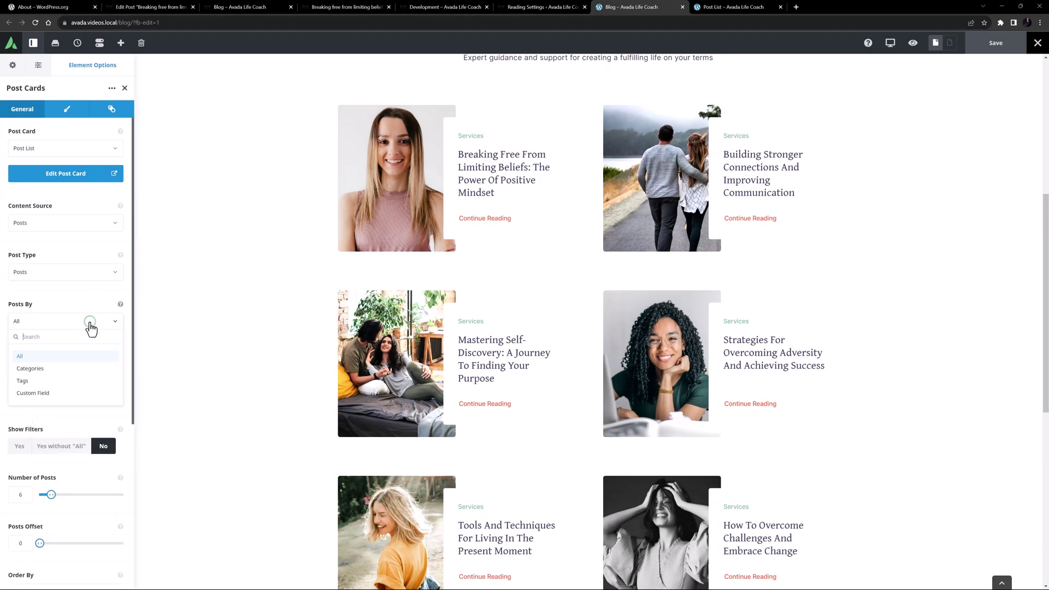
{"action": "left_click", "coordinate": [52, 370]}
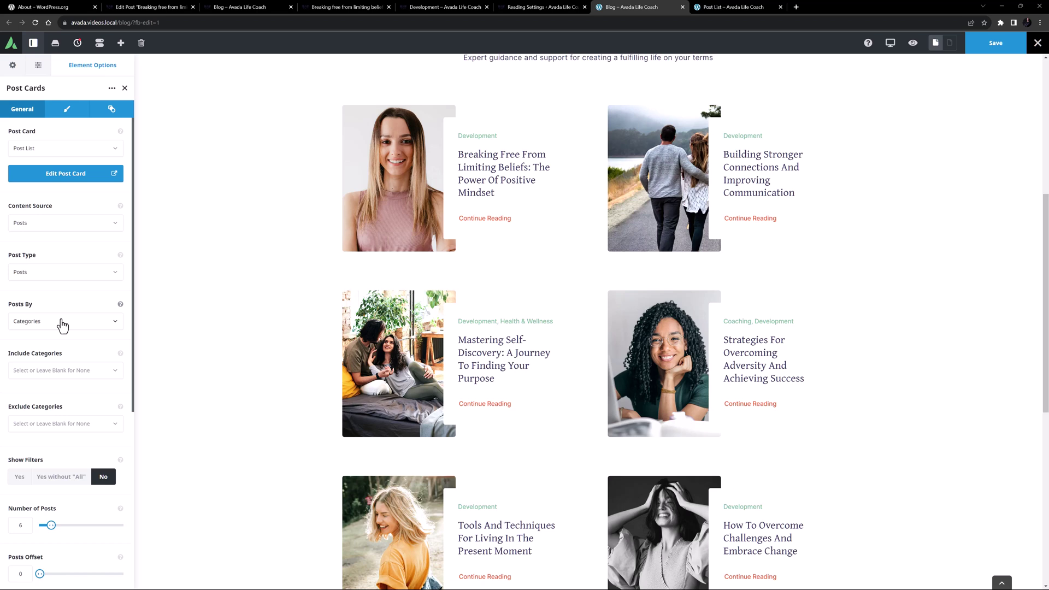
{"action": "left_click", "coordinate": [61, 325]}
{"action": "left_click", "coordinate": [49, 352]}
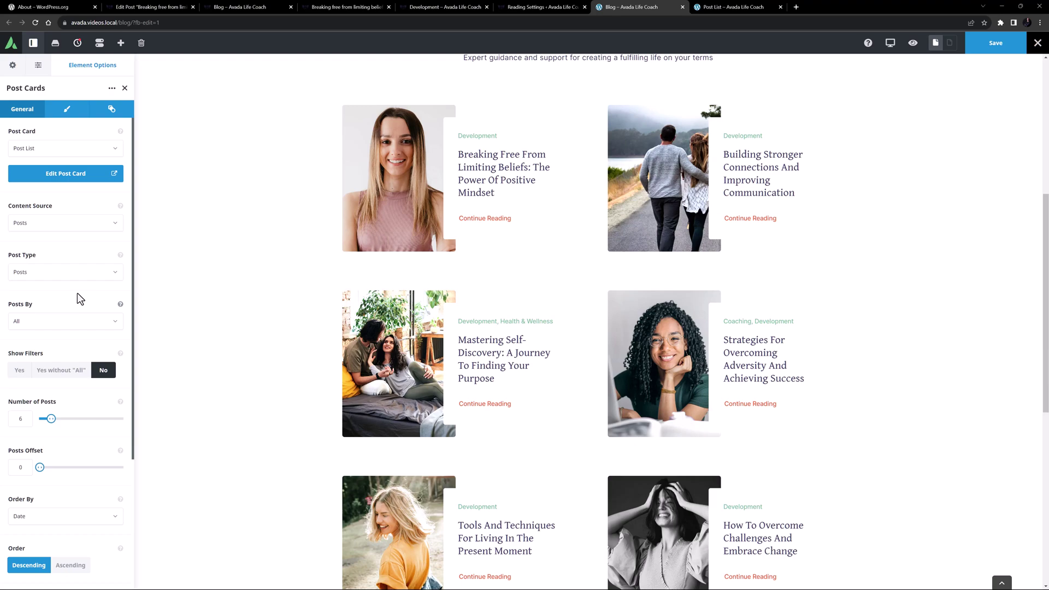
- Look over the Post Cards Design settings, then view the 'Breaking free from limiting beliefs' post
{"action": "scroll", "coordinate": [77, 293], "scroll_direction": "down", "scroll_amount": 3}
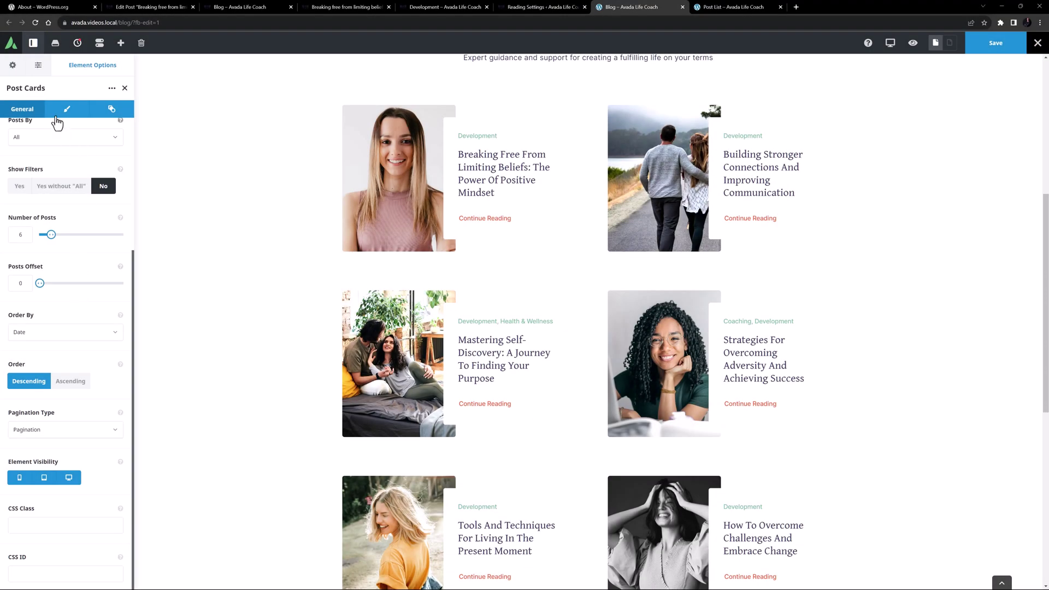
{"action": "left_click", "coordinate": [58, 113]}
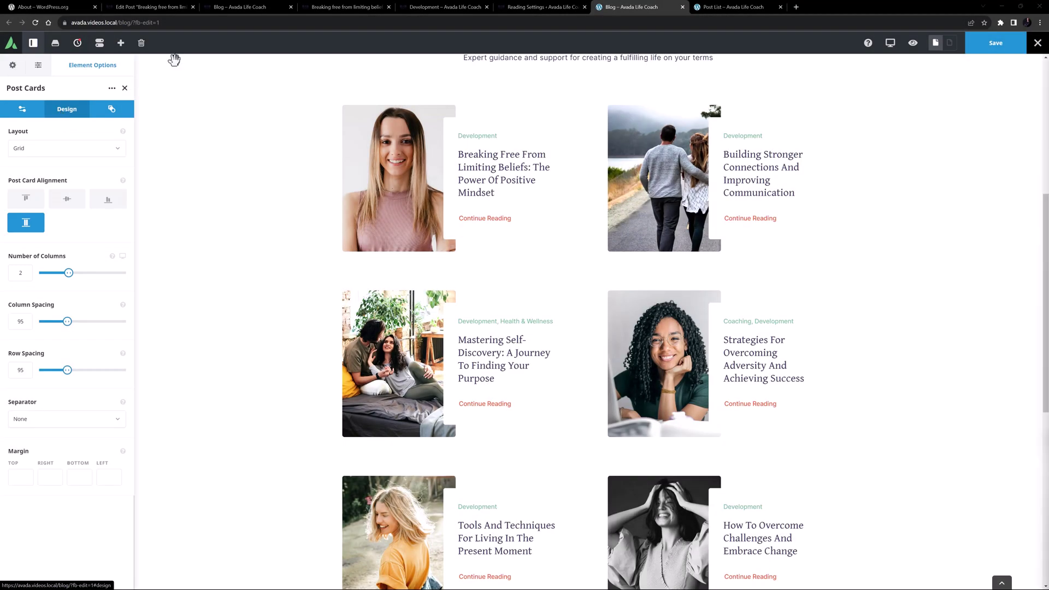
{"action": "left_click", "coordinate": [327, 6]}
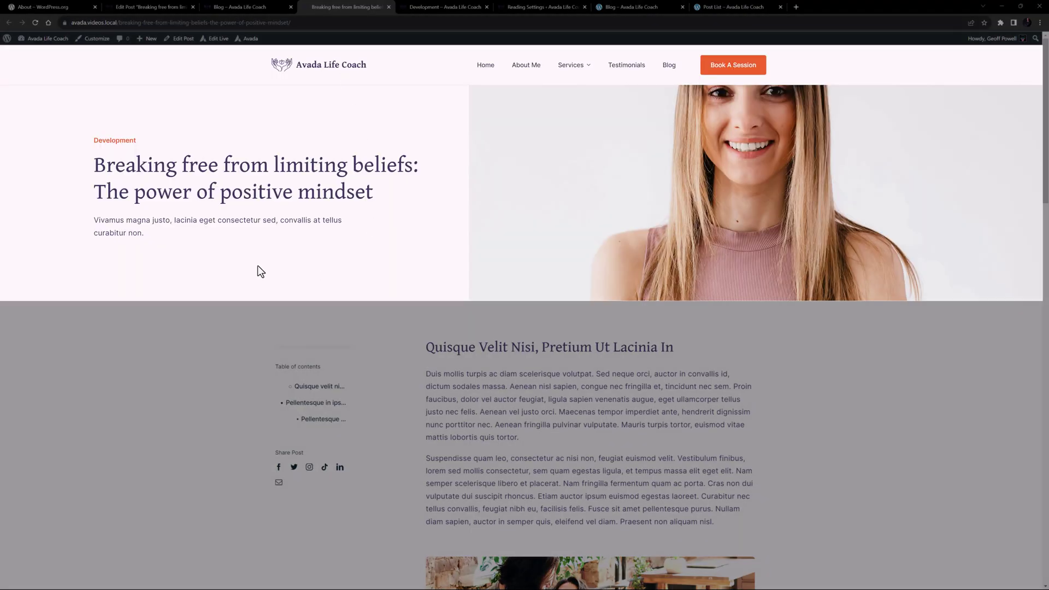
{"action": "scroll", "coordinate": [228, 276], "scroll_direction": "down", "scroll_amount": 5}
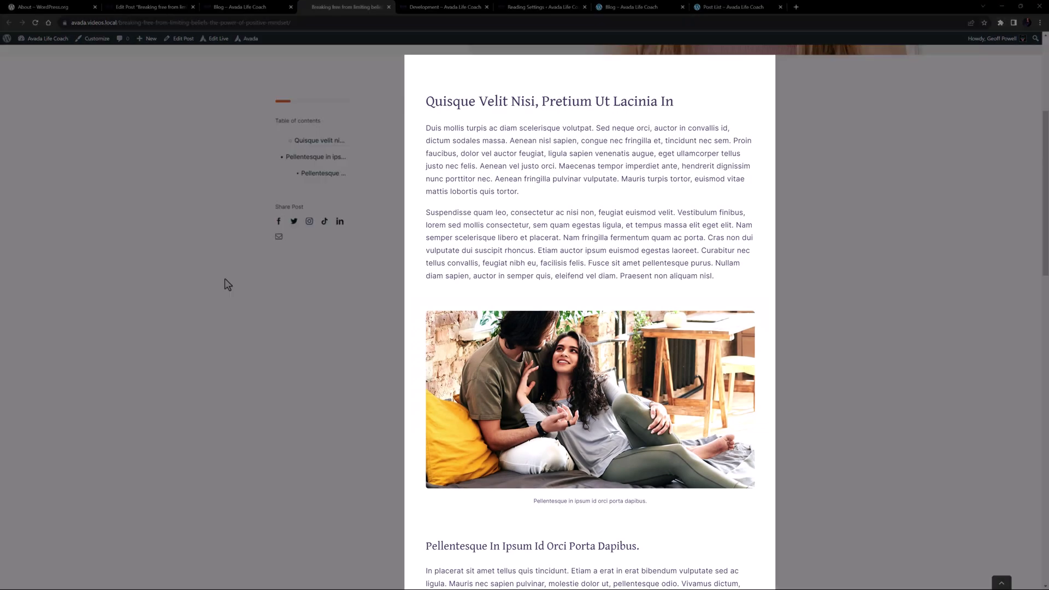
{"action": "scroll", "coordinate": [224, 279], "scroll_direction": "down", "scroll_amount": 1}
{"action": "scroll", "coordinate": [224, 279], "scroll_direction": "down", "scroll_amount": 10}
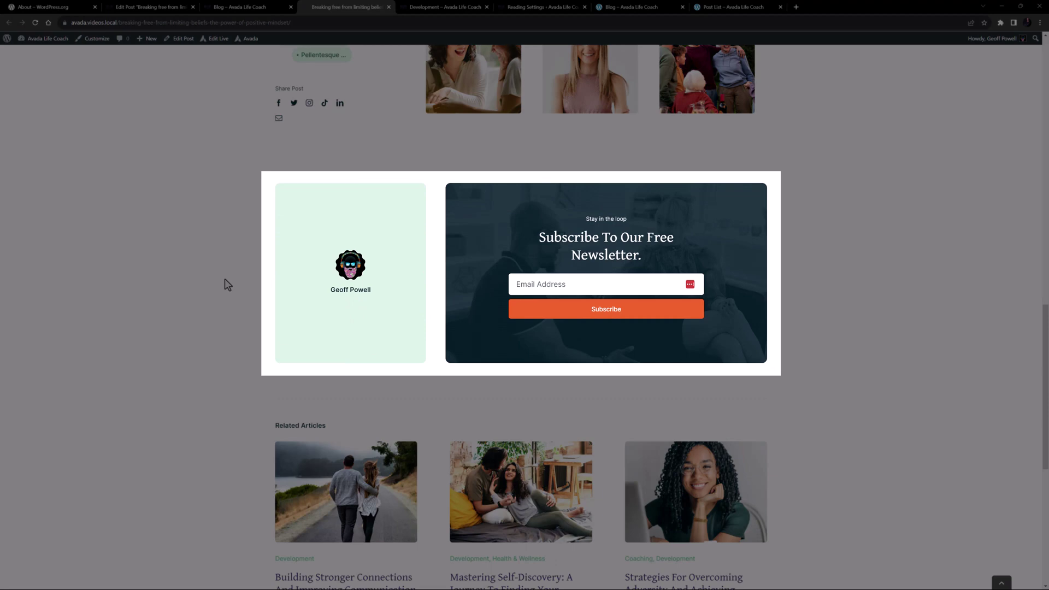
{"action": "scroll", "coordinate": [224, 279], "scroll_direction": "down", "scroll_amount": 5}
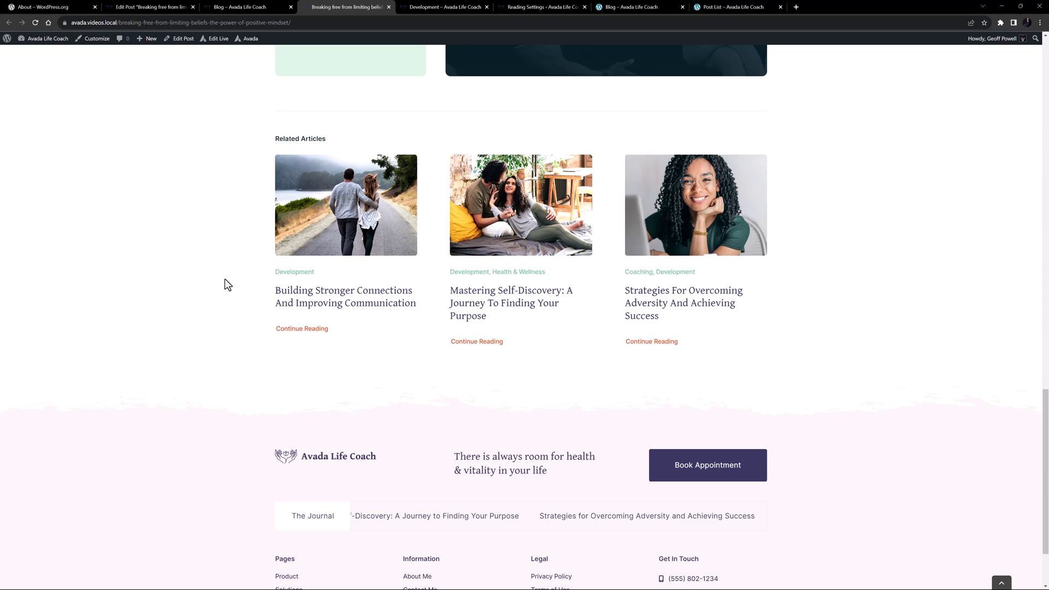
{"action": "left_click_drag", "start_coordinate": [1042, 461], "coordinate": [1040, 98]}
{"action": "scroll", "coordinate": [172, 309], "scroll_direction": "down", "scroll_amount": 5}
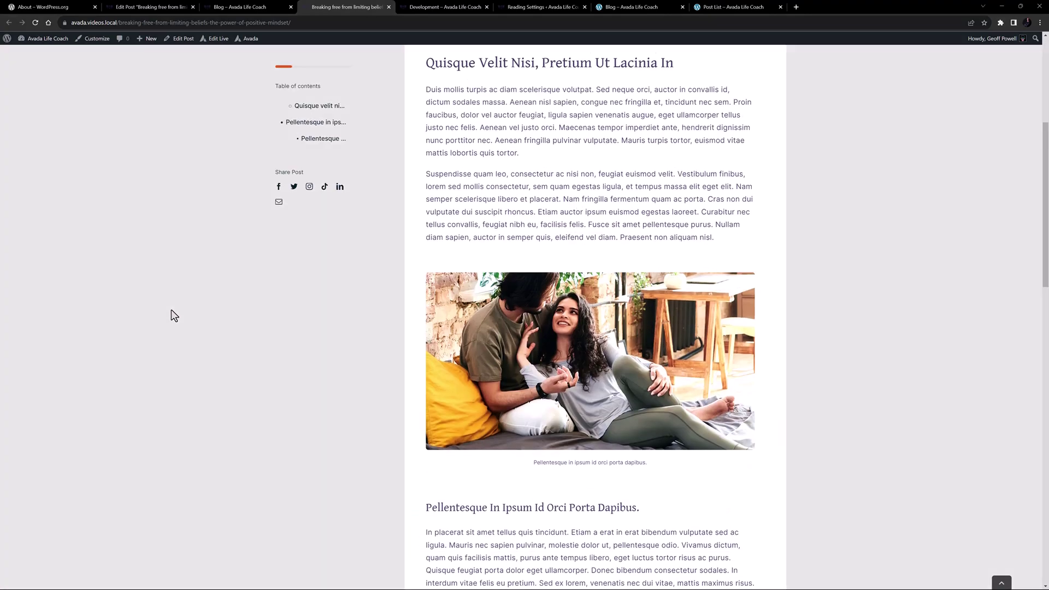
{"action": "scroll", "coordinate": [172, 310], "scroll_direction": "down", "scroll_amount": 3}
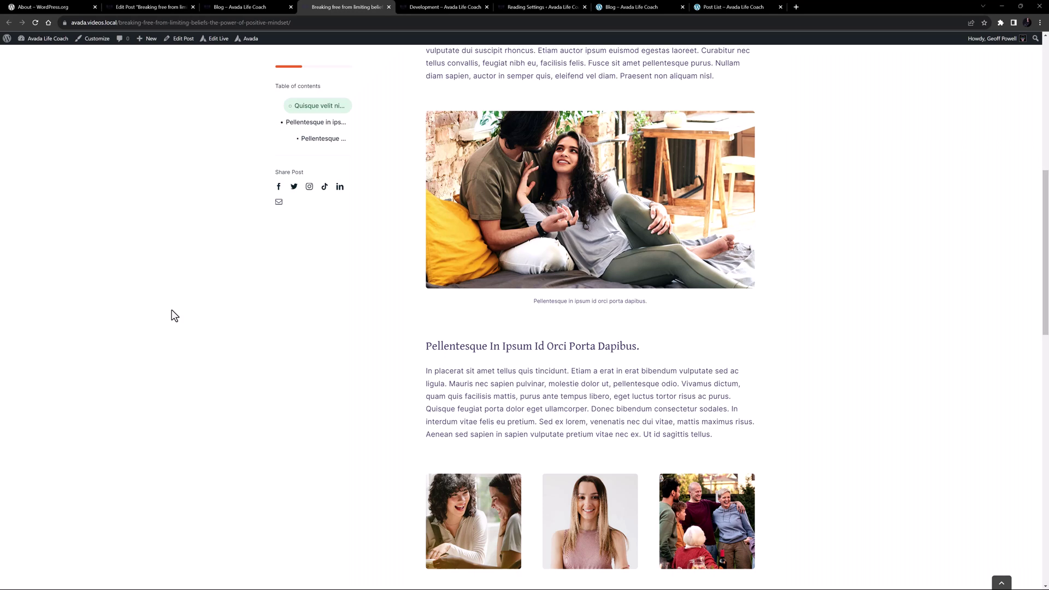
{"action": "scroll", "coordinate": [172, 315], "scroll_direction": "up", "scroll_amount": 8}
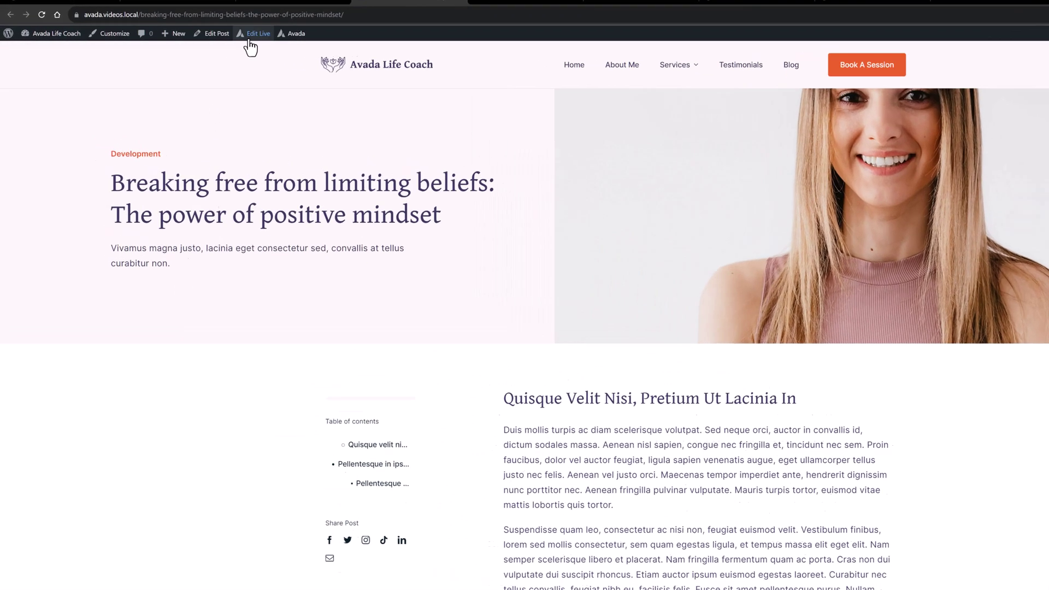
- Choose Single Post Content from the Edit Live dropdown to edit that layout section live
{"action": "mouse_move", "coordinate": [211, 40]}
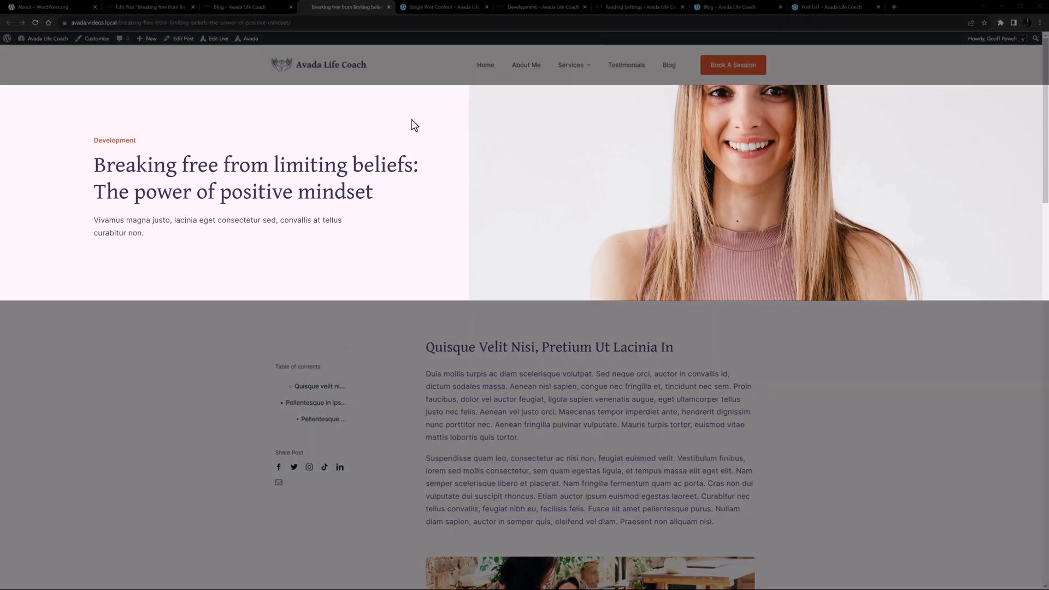
{"action": "scroll", "coordinate": [167, 363], "scroll_direction": "down", "scroll_amount": 5}
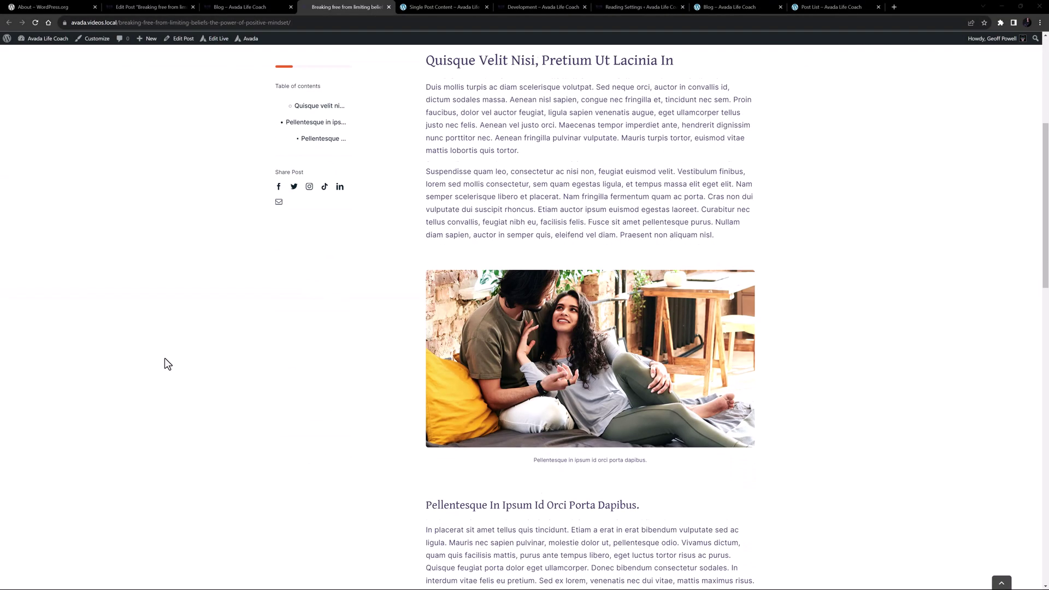
{"action": "scroll", "coordinate": [166, 359], "scroll_direction": "down", "scroll_amount": 17}
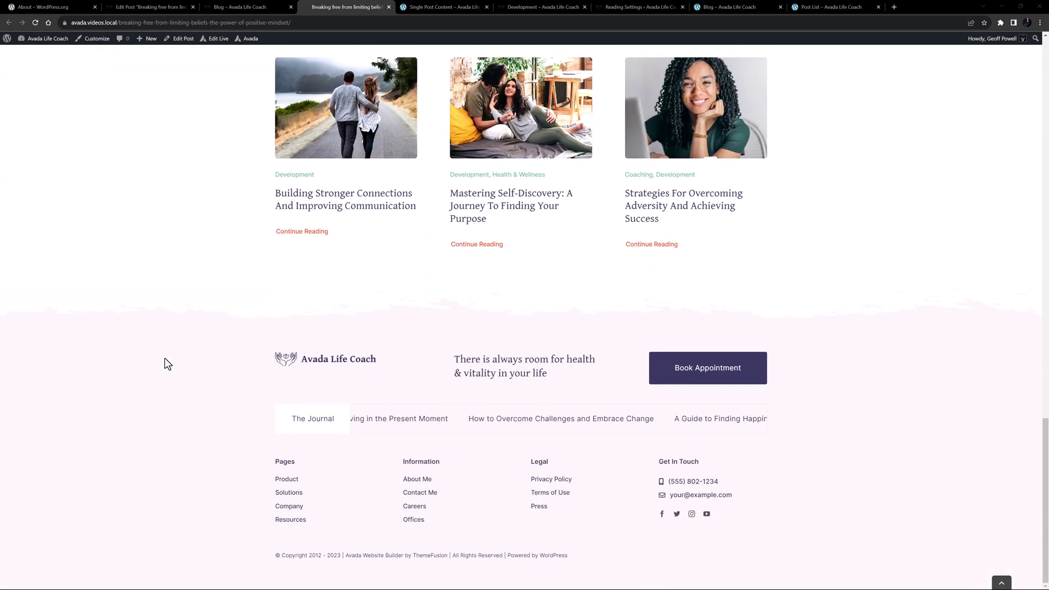
{"action": "scroll", "coordinate": [168, 363], "scroll_direction": "up", "scroll_amount": 20}
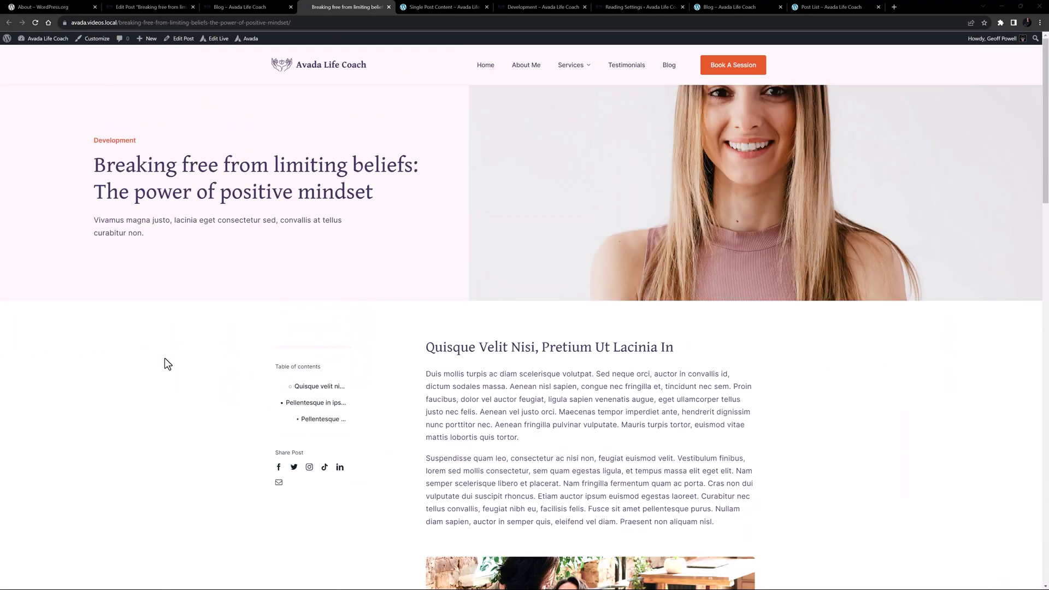
{"action": "mouse_move", "coordinate": [213, 42]}
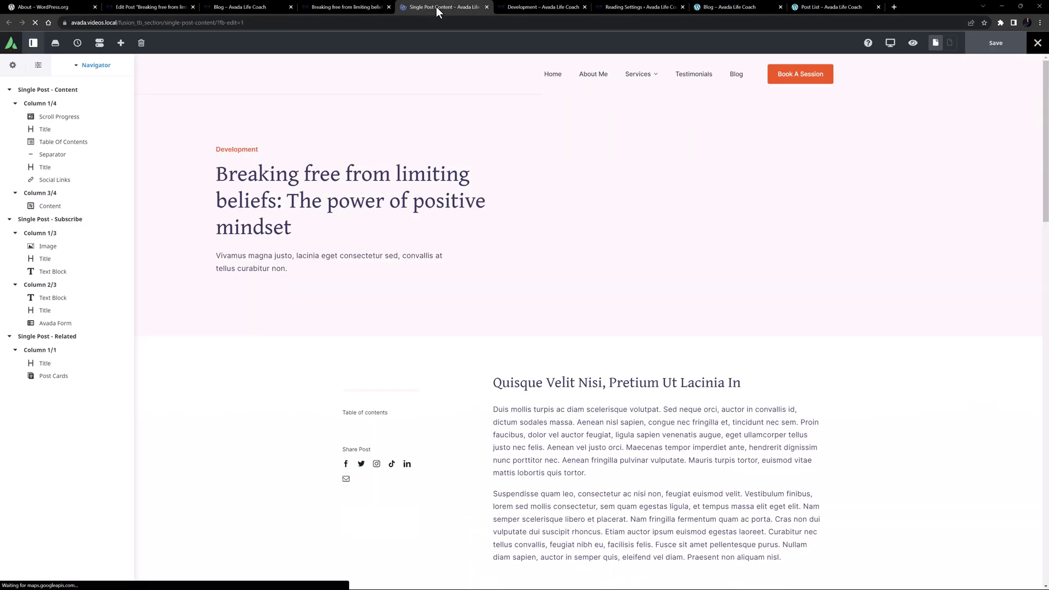
{"action": "mouse_move", "coordinate": [349, 391]}
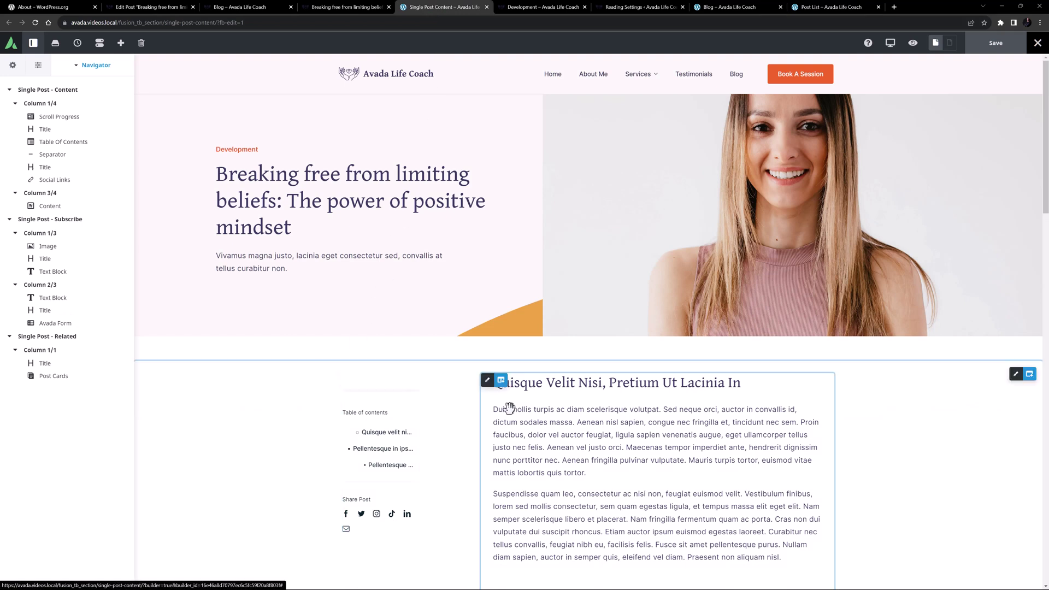
{"action": "scroll", "coordinate": [604, 428], "scroll_direction": "down", "scroll_amount": 5}
{"action": "mouse_move", "coordinate": [652, 471]}
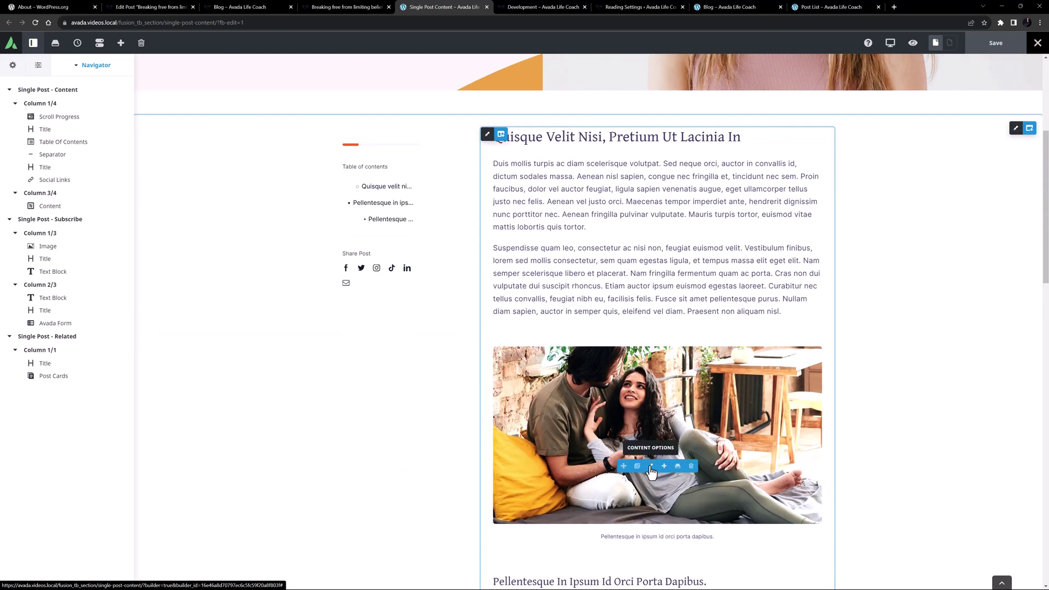
{"action": "scroll", "coordinate": [651, 471], "scroll_direction": "down", "scroll_amount": 10}
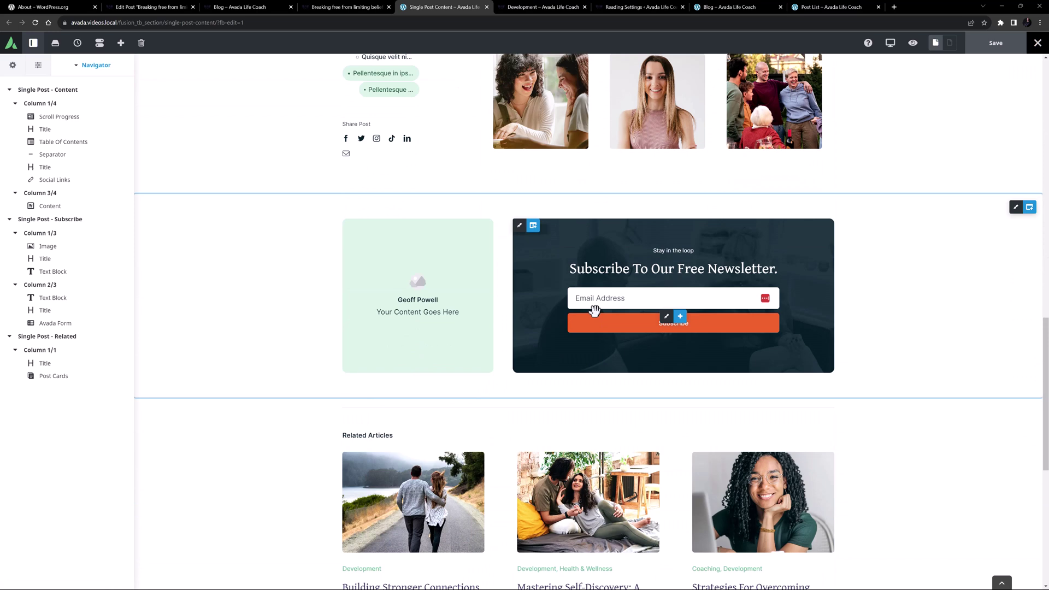
{"action": "scroll", "coordinate": [594, 310], "scroll_direction": "down", "scroll_amount": 5}
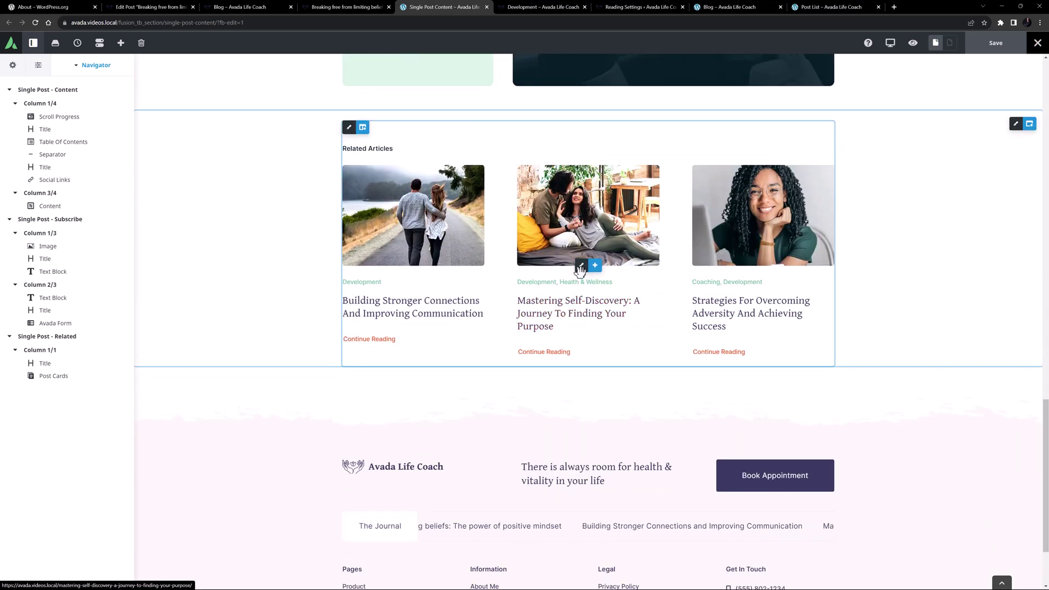
{"action": "mouse_move", "coordinate": [582, 271]}
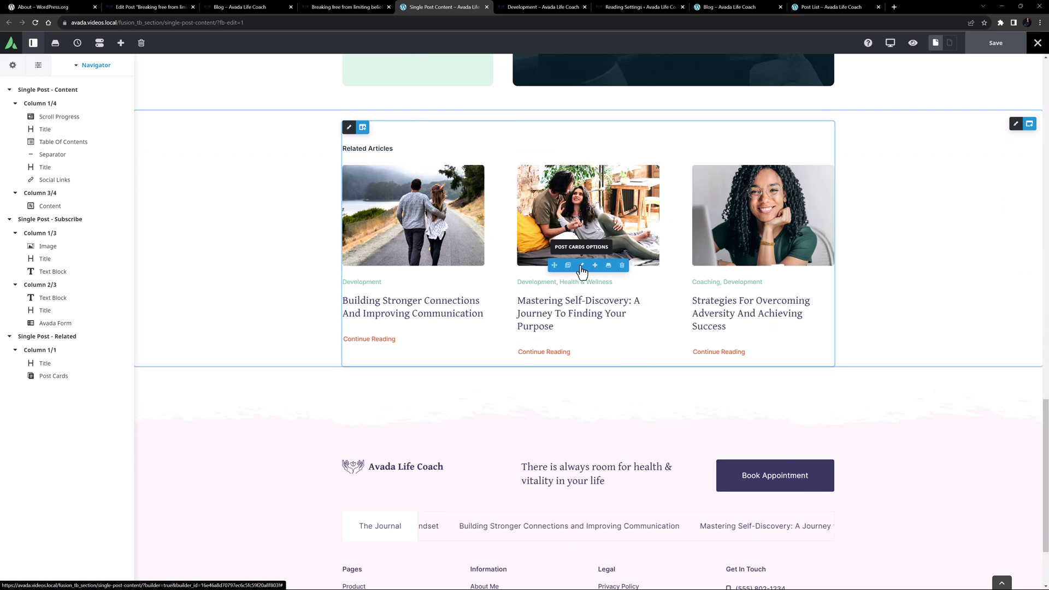
- Switch to the Development category archive and bring up its Edit Live layout sections
{"action": "left_click", "coordinate": [536, 8]}
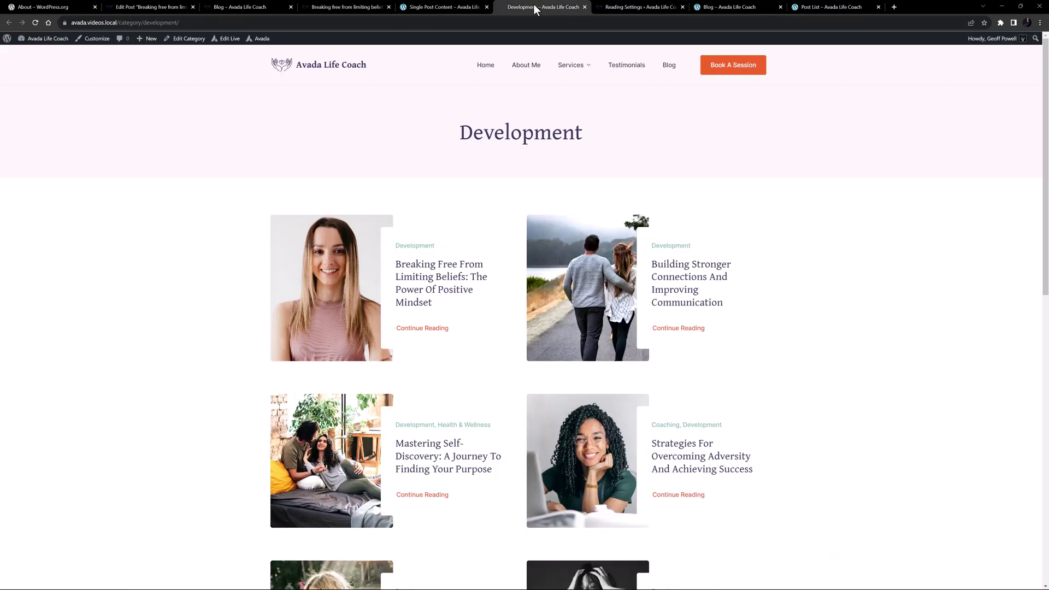
{"action": "mouse_move", "coordinate": [217, 40]}
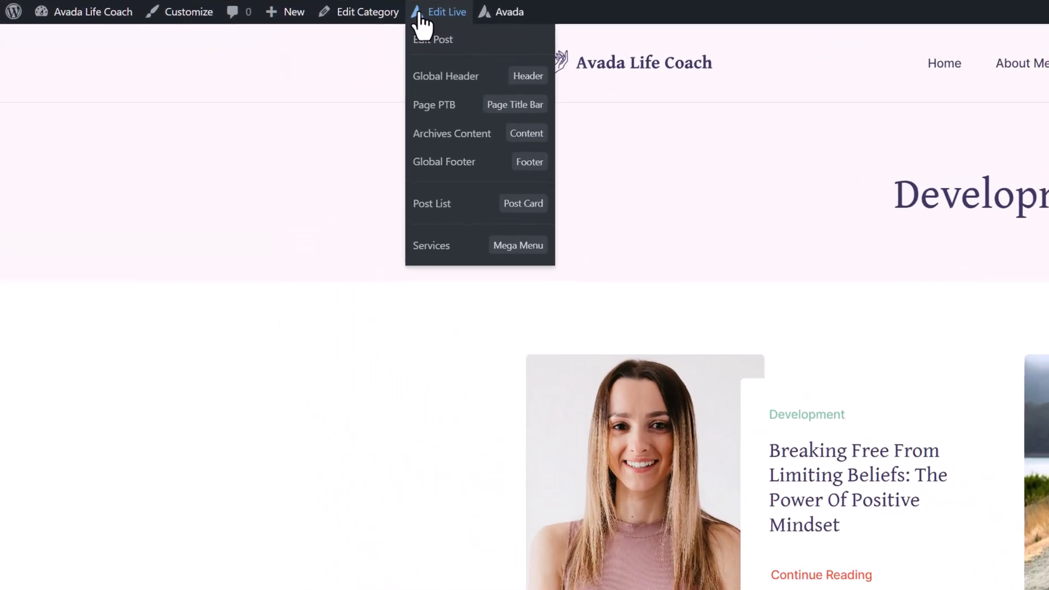